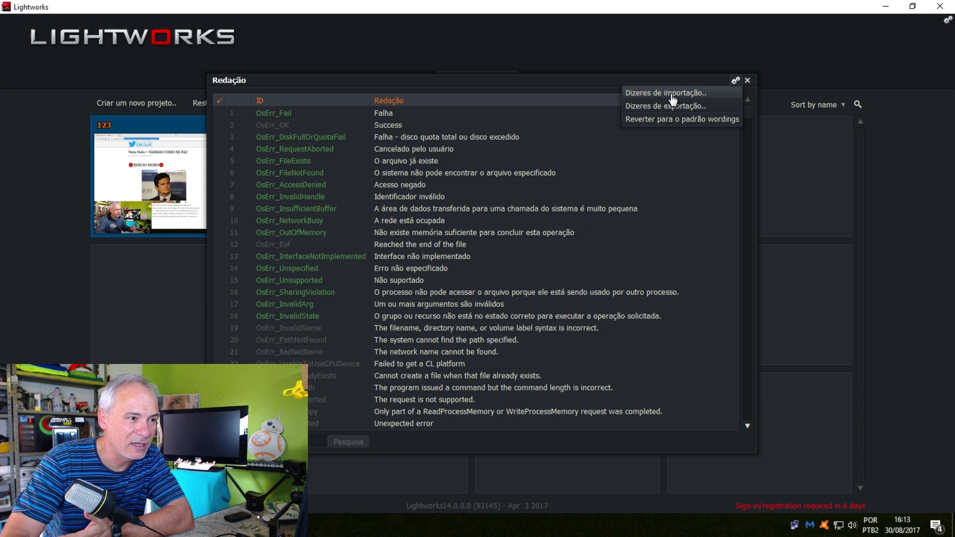
- Browse the importable wording files to Portuguese.LwWords, and close the wording windows without importing
{"action": "left_click", "coordinate": [672, 95]}
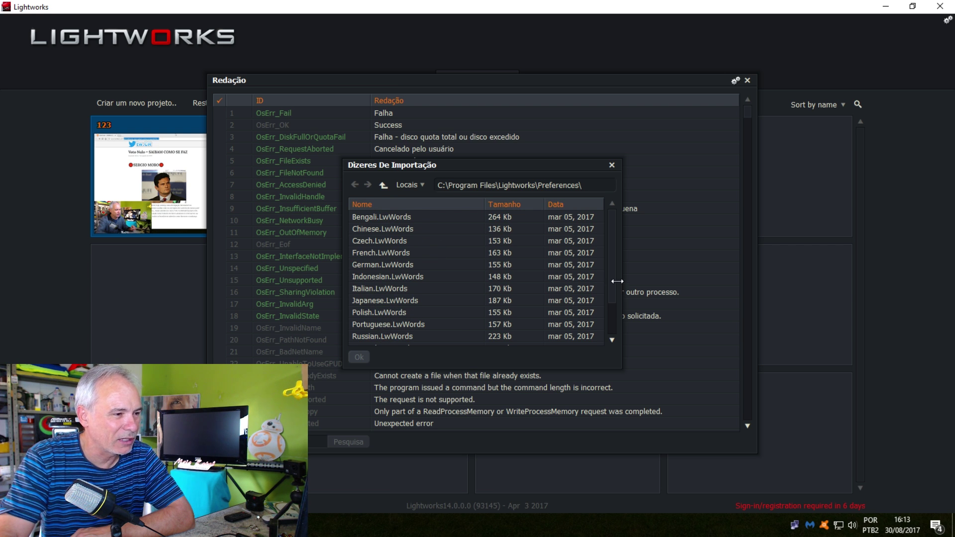
{"action": "scroll", "coordinate": [612, 257], "scroll_direction": "down", "scroll_amount": 1}
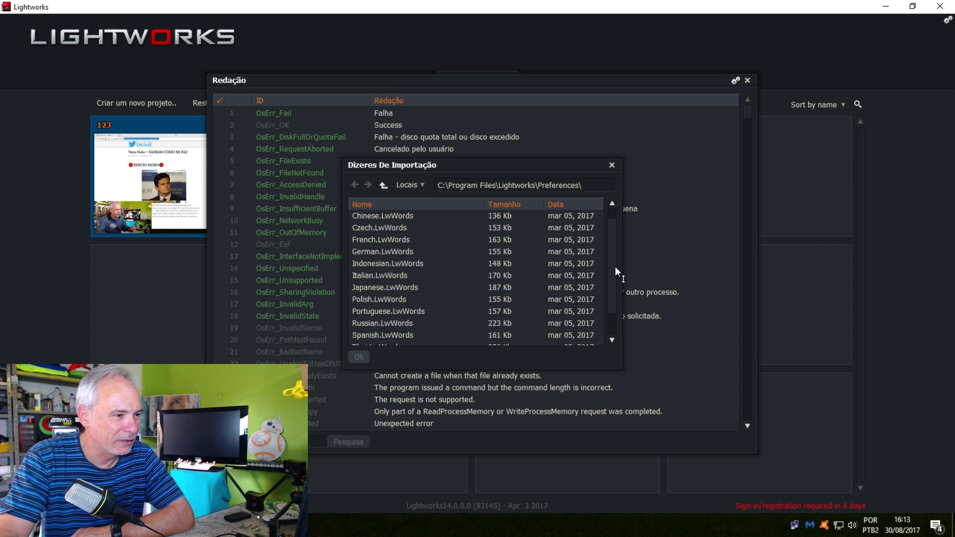
{"action": "left_click", "coordinate": [424, 312]}
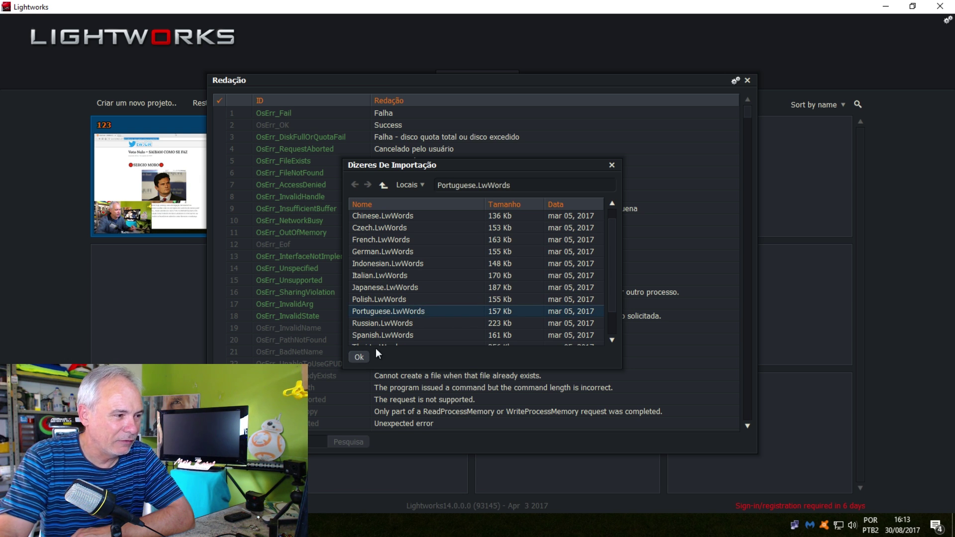
{"action": "left_click", "coordinate": [612, 166]}
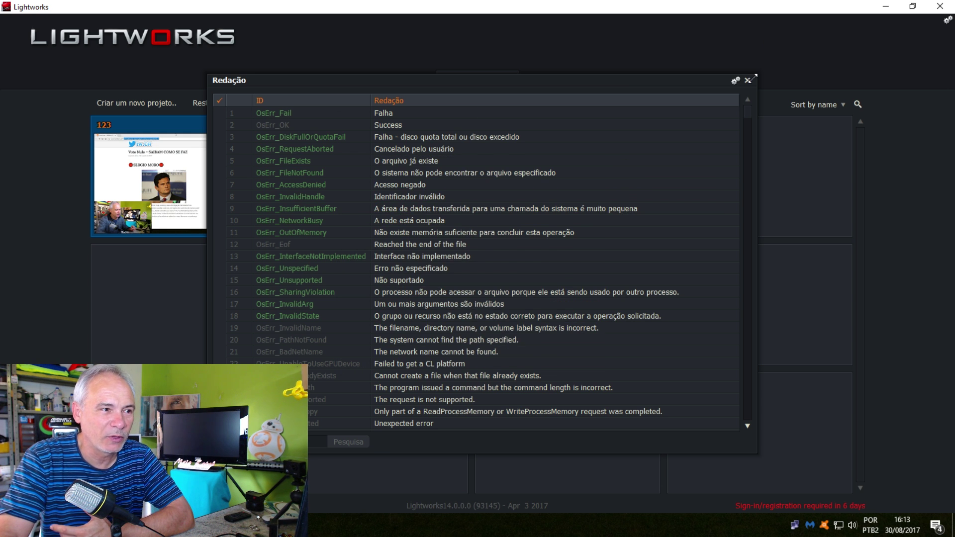
{"action": "left_click", "coordinate": [747, 80]}
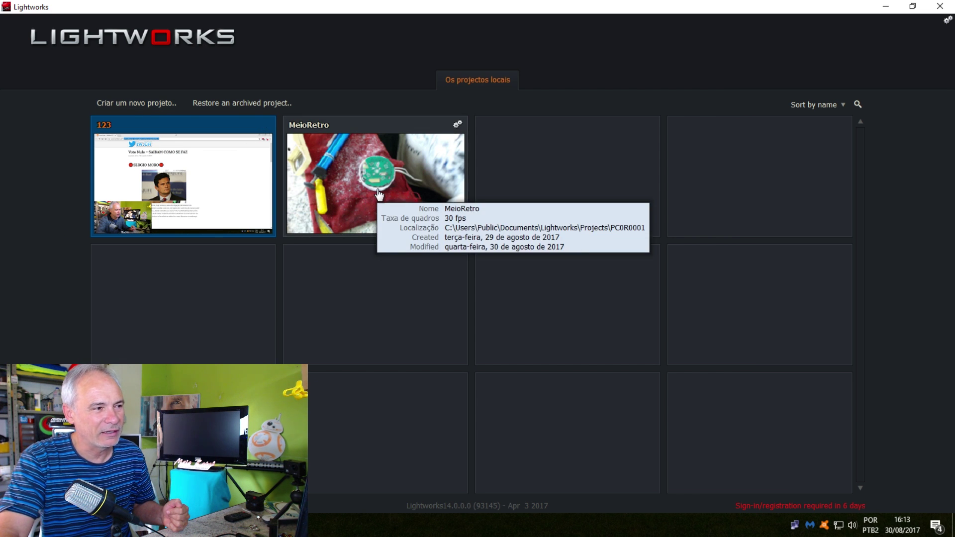
- Open the existing project 123, return to the desktop and relaunch Lightworks
{"action": "left_click", "coordinate": [204, 181]}
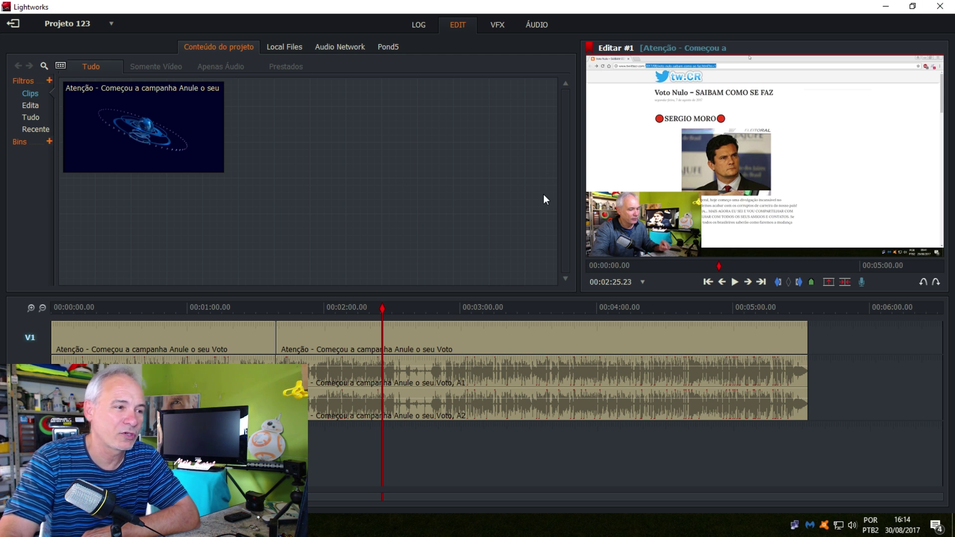
{"action": "key", "text": "super+d"}
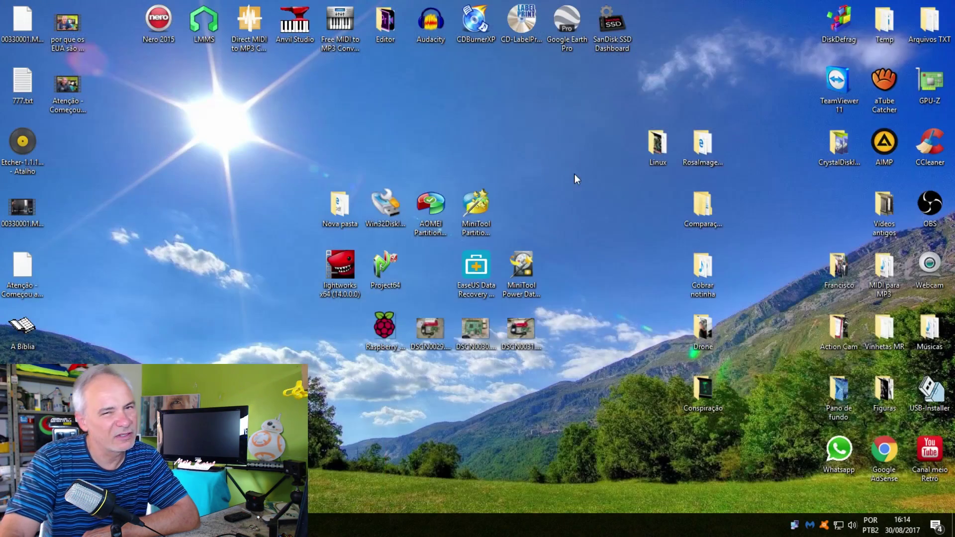
{"action": "double_click", "coordinate": [342, 273]}
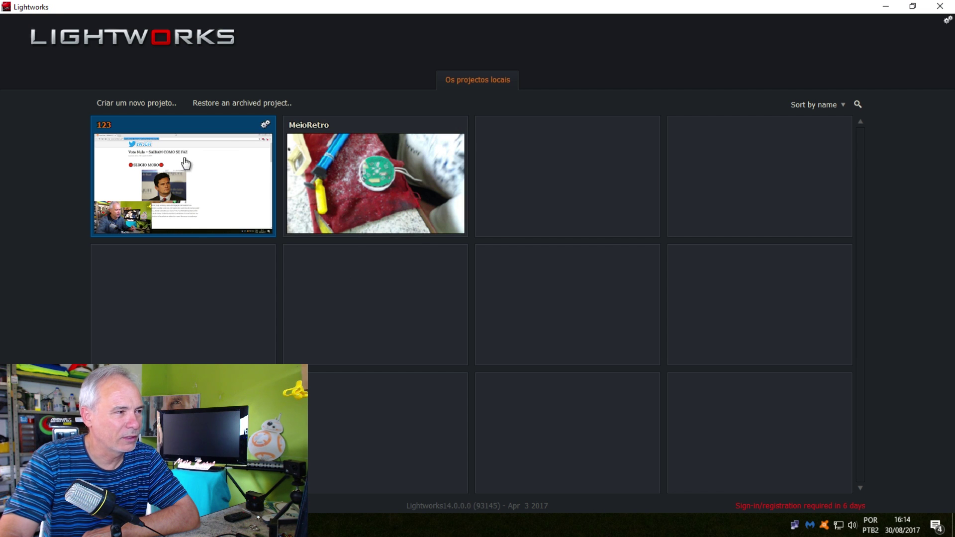
- Create a new project named 4444 with a frame rate of 30 fps
{"action": "left_click", "coordinate": [143, 106]}
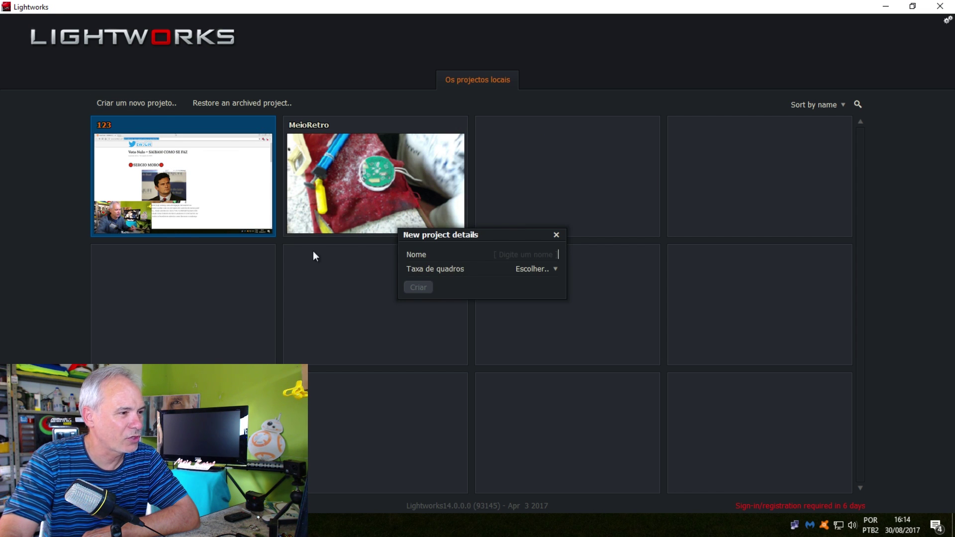
{"action": "type", "text": "4444"}
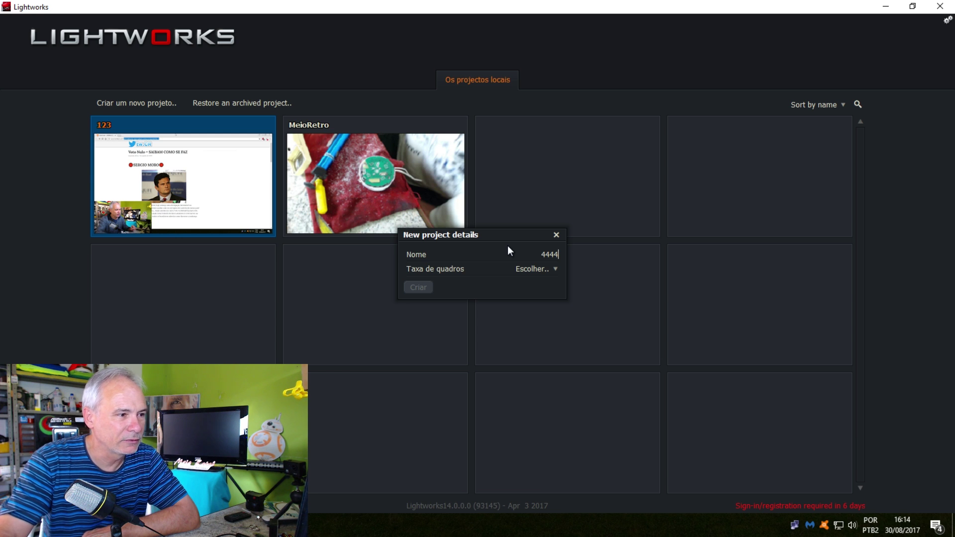
{"action": "left_click", "coordinate": [531, 272]}
{"action": "left_click", "coordinate": [533, 350]}
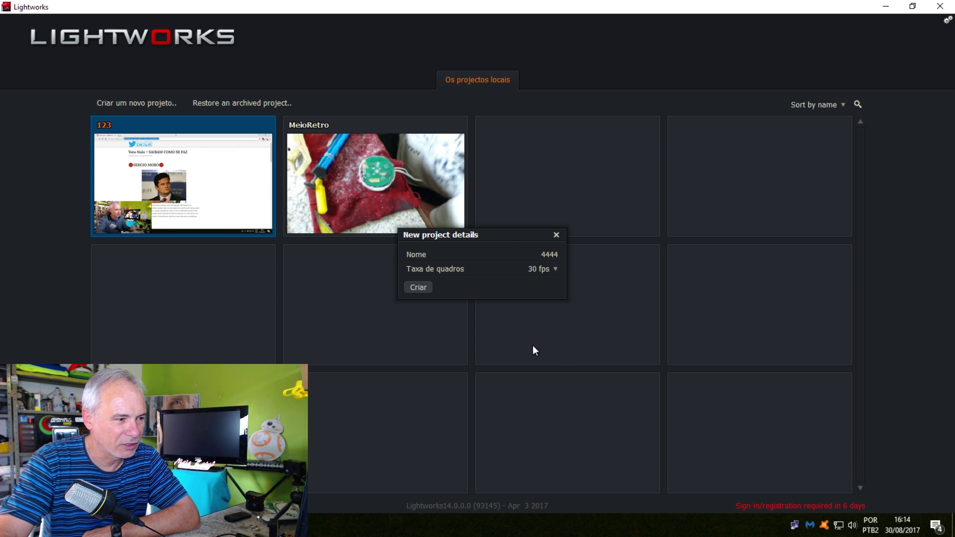
{"action": "left_click", "coordinate": [418, 288]}
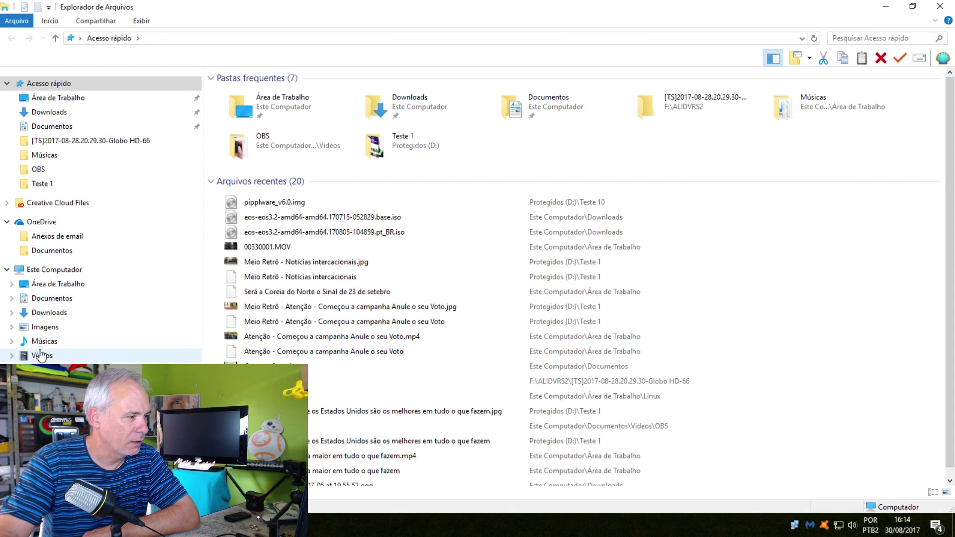
{"action": "left_click", "coordinate": [40, 356]}
{"action": "double_click", "coordinate": [431, 111]}
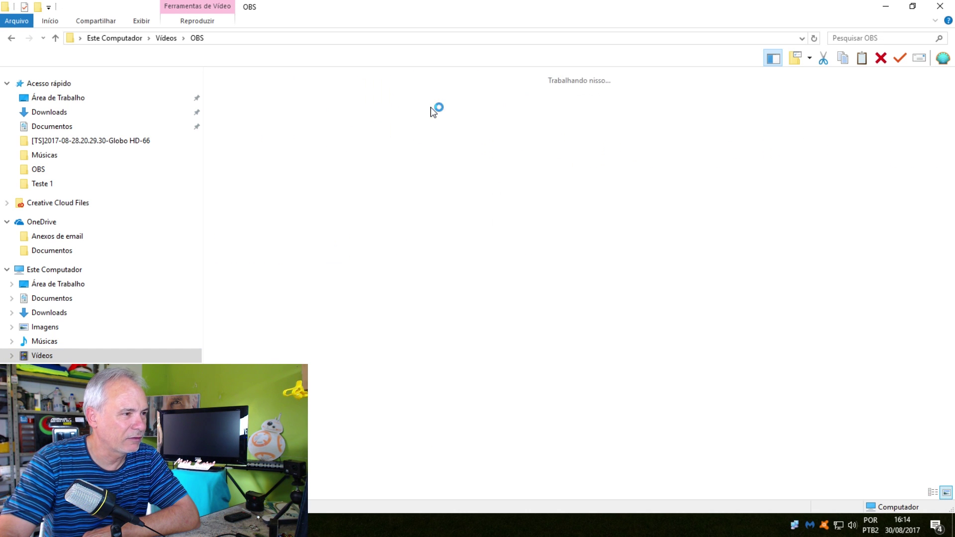
{"action": "left_click", "coordinate": [582, 176]}
{"action": "left_click_drag", "start_coordinate": [581, 175], "coordinate": [264, 350]}
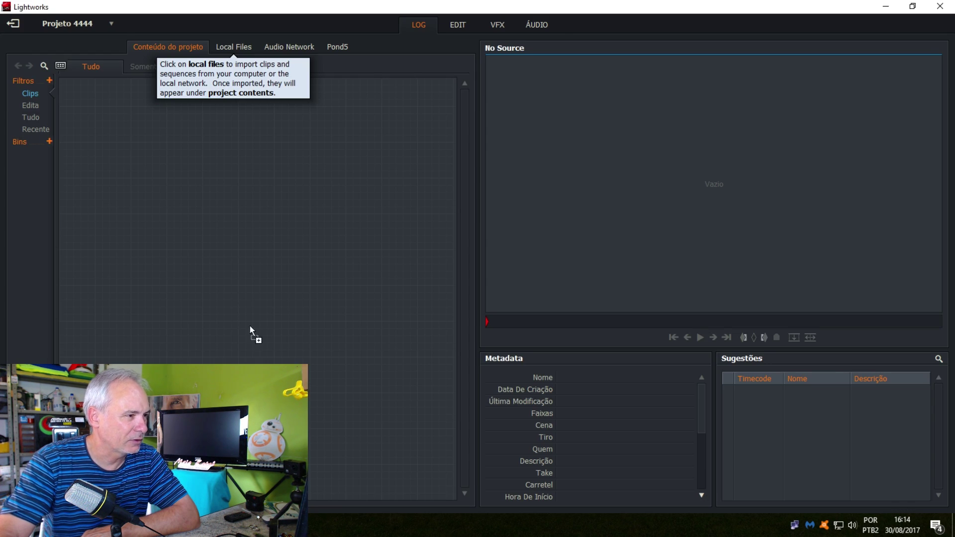
{"action": "left_click_drag", "start_coordinate": [220, 220], "coordinate": [218, 222]}
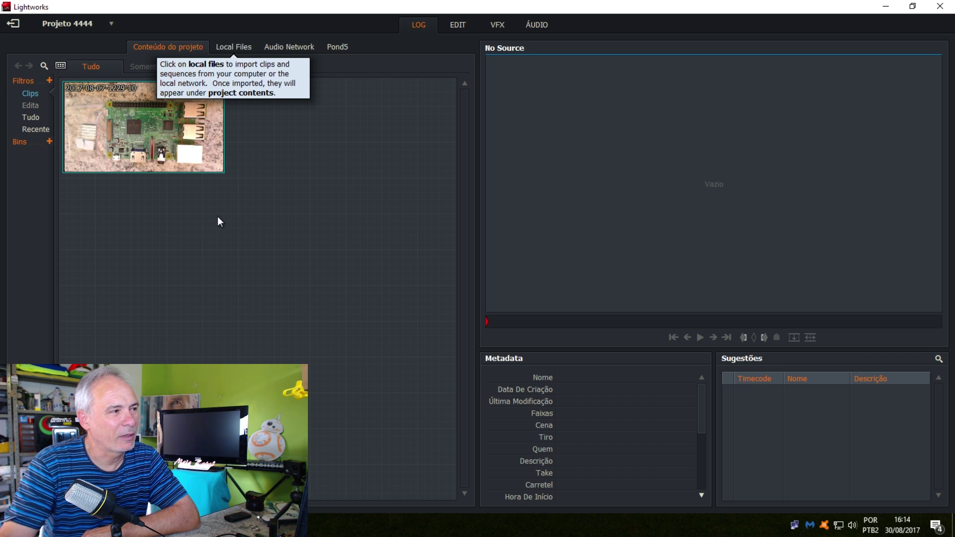
- Switch to the editing view and place the imported clip at the very start of the empty timeline
{"action": "left_click", "coordinate": [460, 26]}
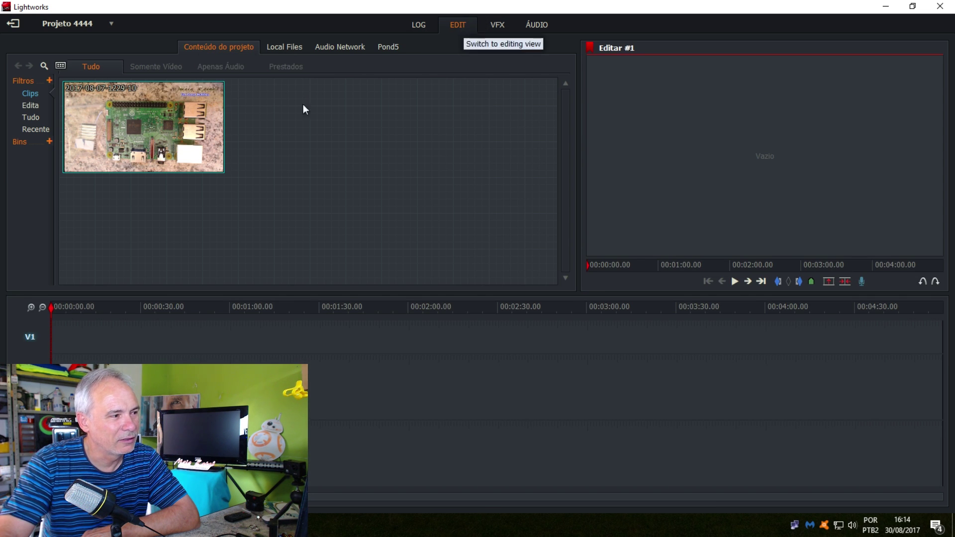
{"action": "left_click_drag", "start_coordinate": [133, 118], "coordinate": [182, 338]}
{"action": "left_click_drag", "start_coordinate": [153, 383], "coordinate": [383, 366]}
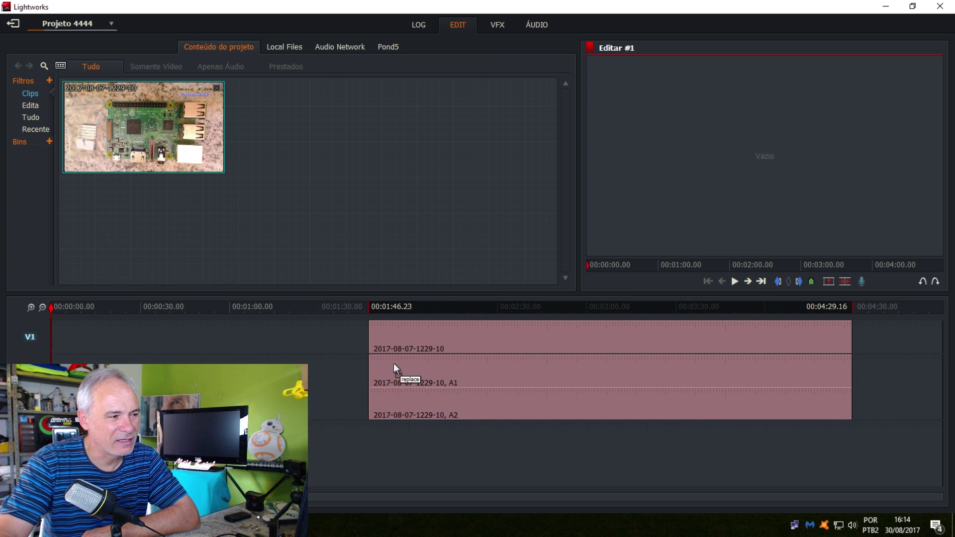
{"action": "left_click_drag", "start_coordinate": [459, 335], "coordinate": [179, 314]}
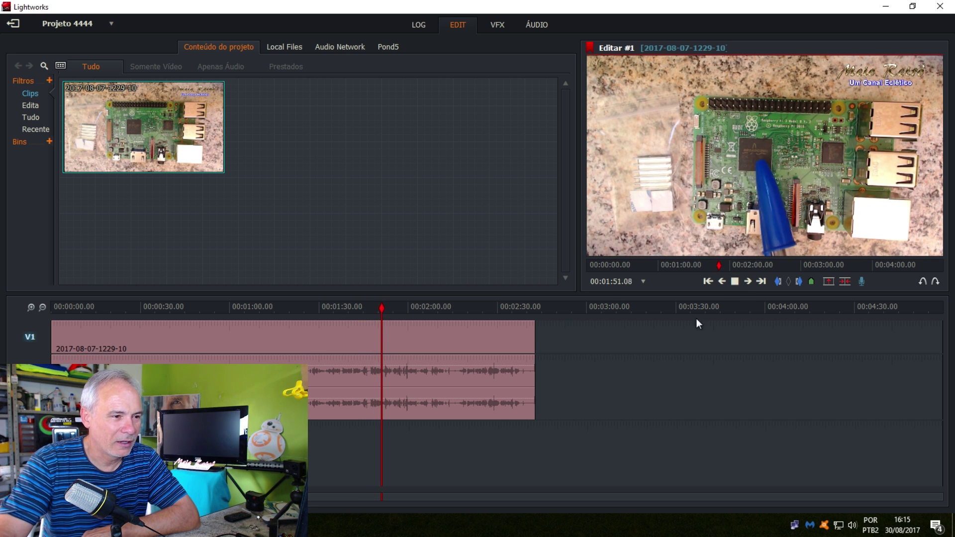
- Split the timeline clip at 00:01:10.26 and 00:01:55.18, and delete the middle segment so the gap closes
{"action": "left_click", "coordinate": [734, 282]}
{"action": "left_click_drag", "start_coordinate": [382, 305], "coordinate": [259, 309]}
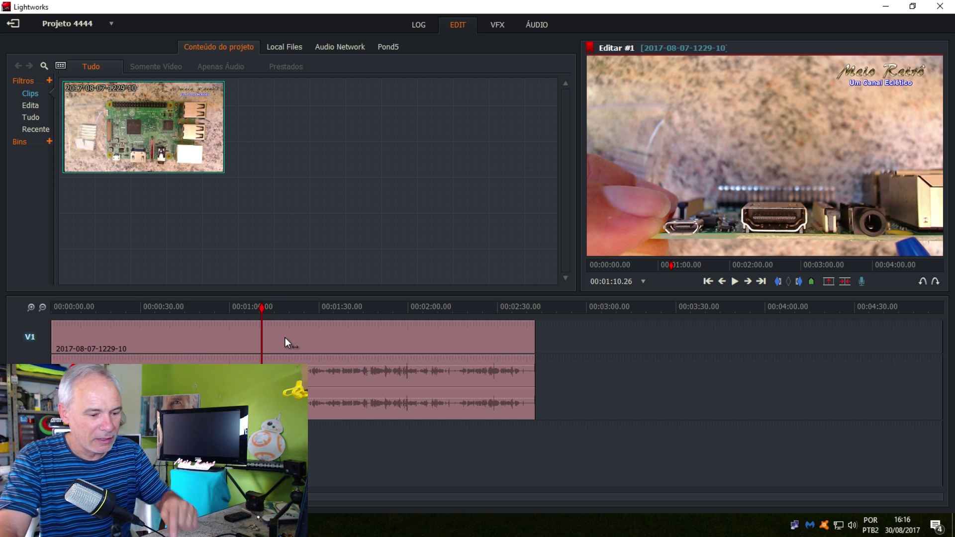
{"action": "key", "text": "c"}
{"action": "left_click", "coordinate": [395, 316]}
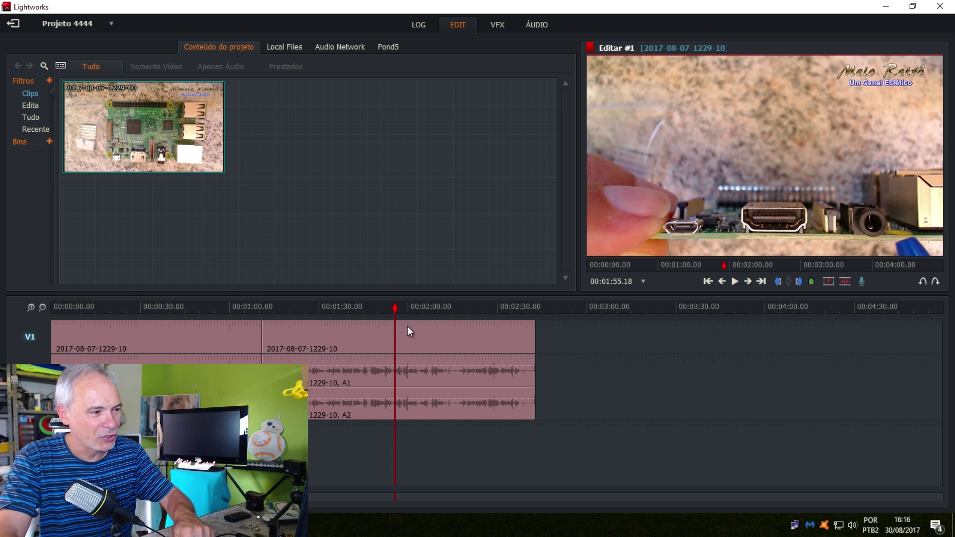
{"action": "key", "text": "c"}
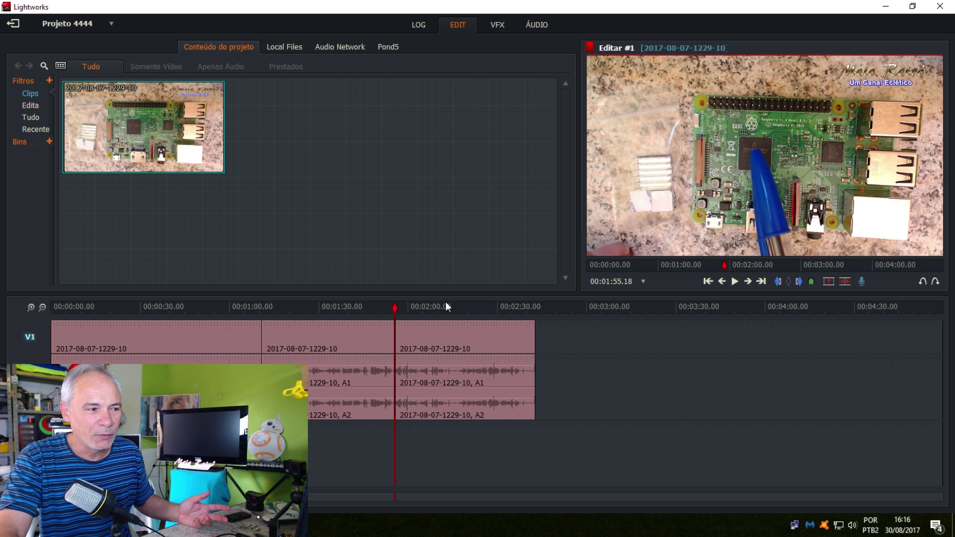
{"action": "right_click", "coordinate": [334, 337]}
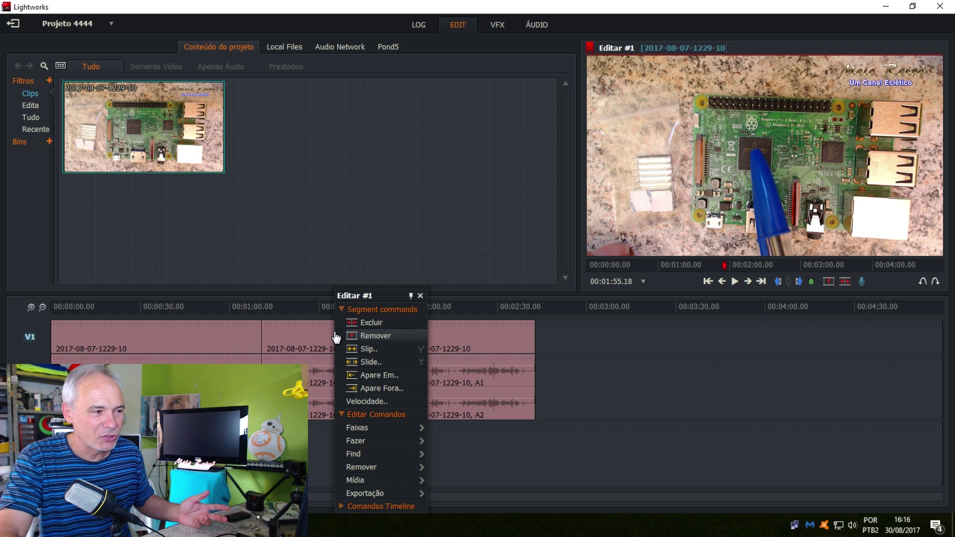
{"action": "left_click", "coordinate": [371, 322]}
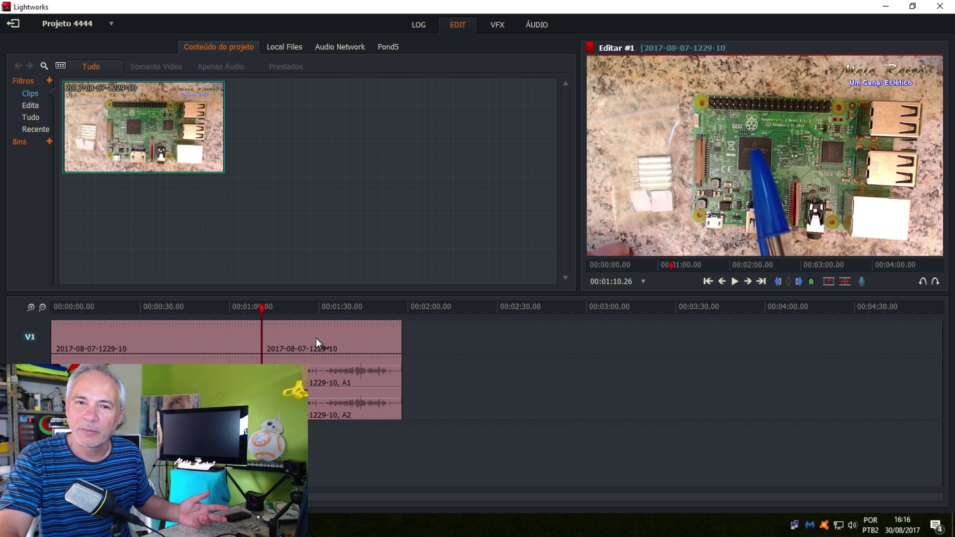
- Add a Dissolve transition at the cut between the two remaining segments, and move the playhead to 00:01:03.25
{"action": "right_click", "coordinate": [262, 330]}
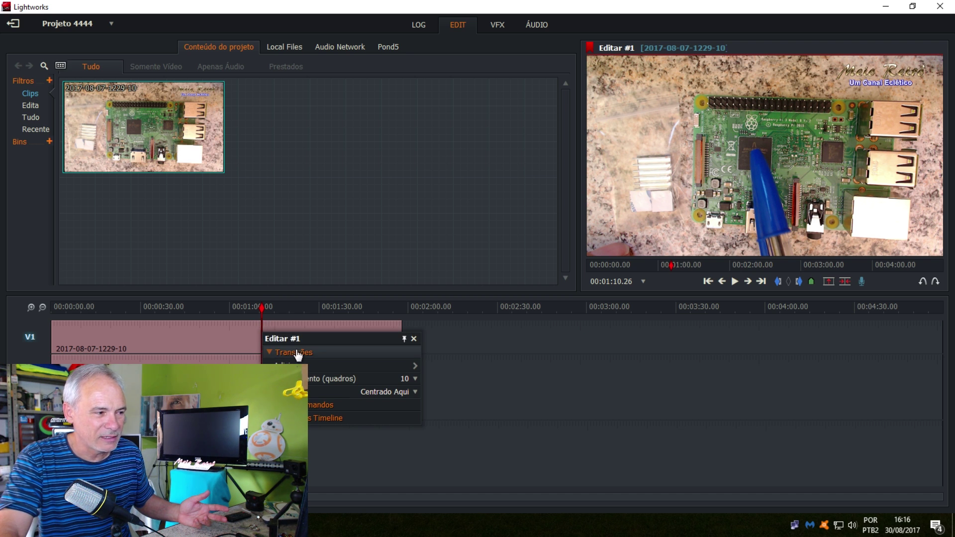
{"action": "mouse_move", "coordinate": [311, 368]}
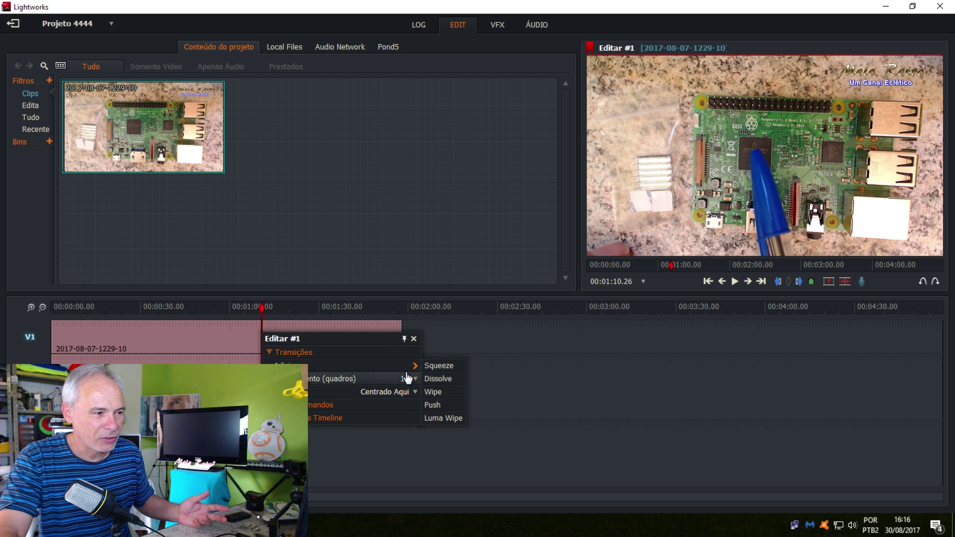
{"action": "left_click", "coordinate": [442, 381]}
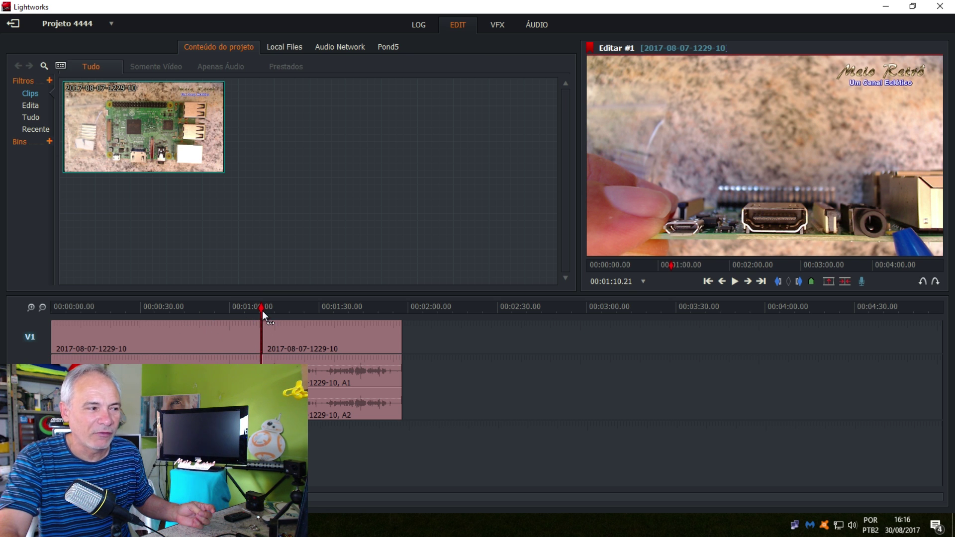
{"action": "left_click_drag", "start_coordinate": [263, 308], "coordinate": [240, 309]}
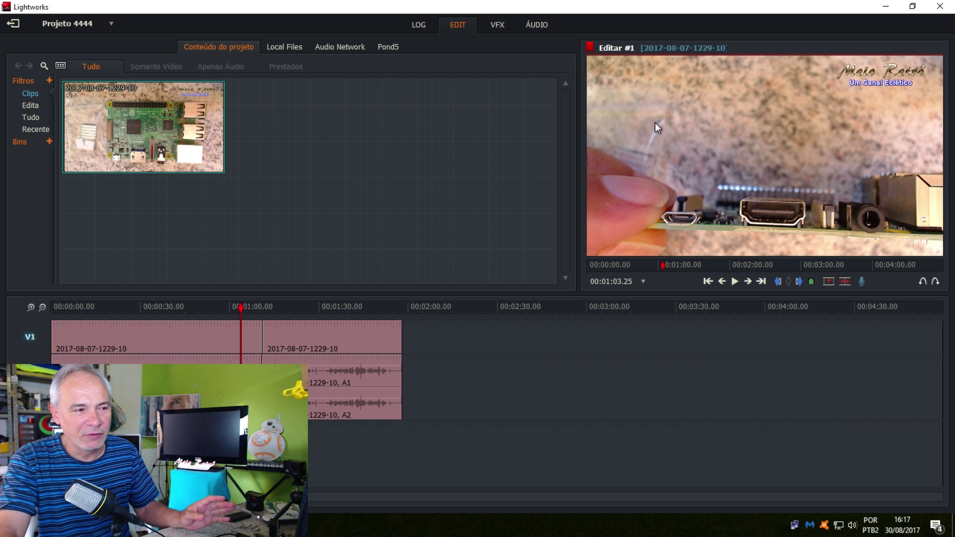
- Set up a YouTube export of the edit at 720p, leaving the file name automatic
{"action": "right_click", "coordinate": [700, 118]}
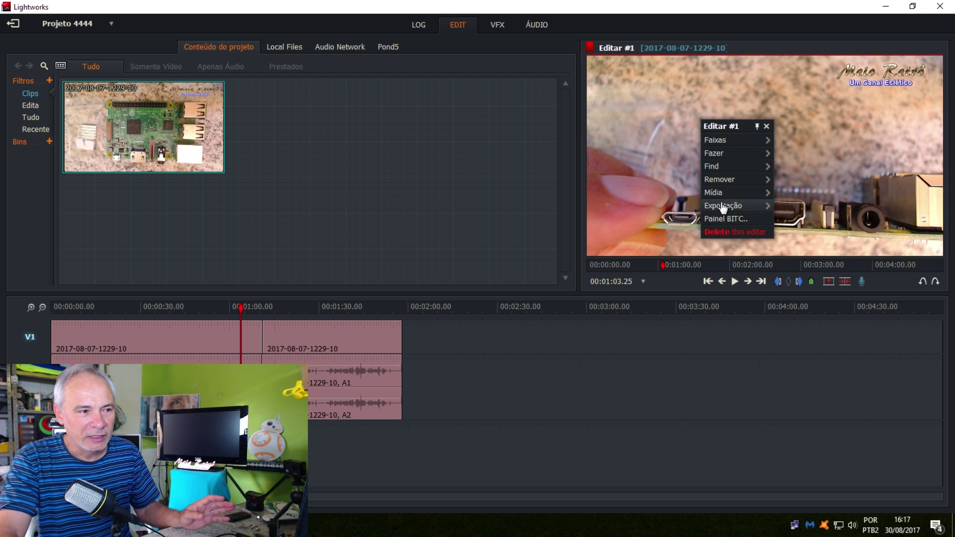
{"action": "mouse_move", "coordinate": [725, 209]}
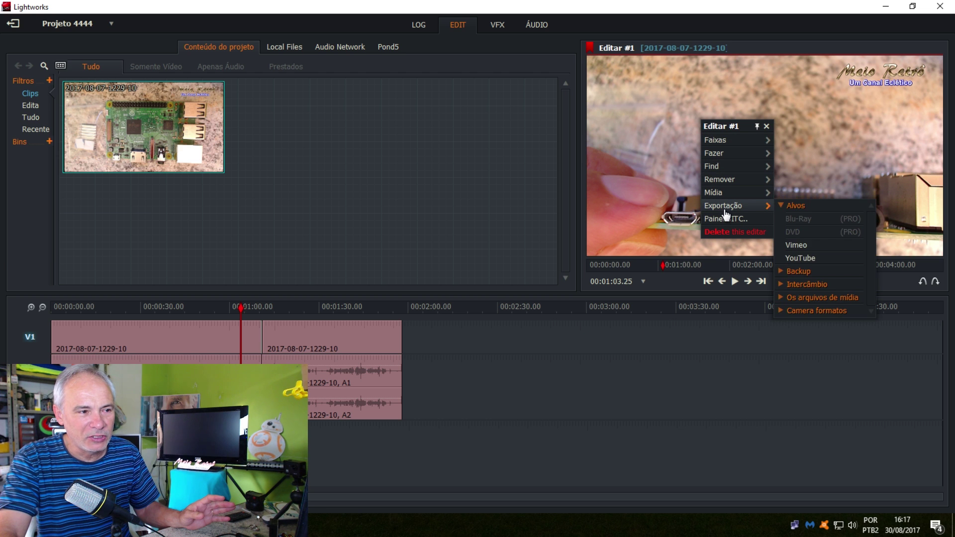
{"action": "left_click", "coordinate": [808, 258]}
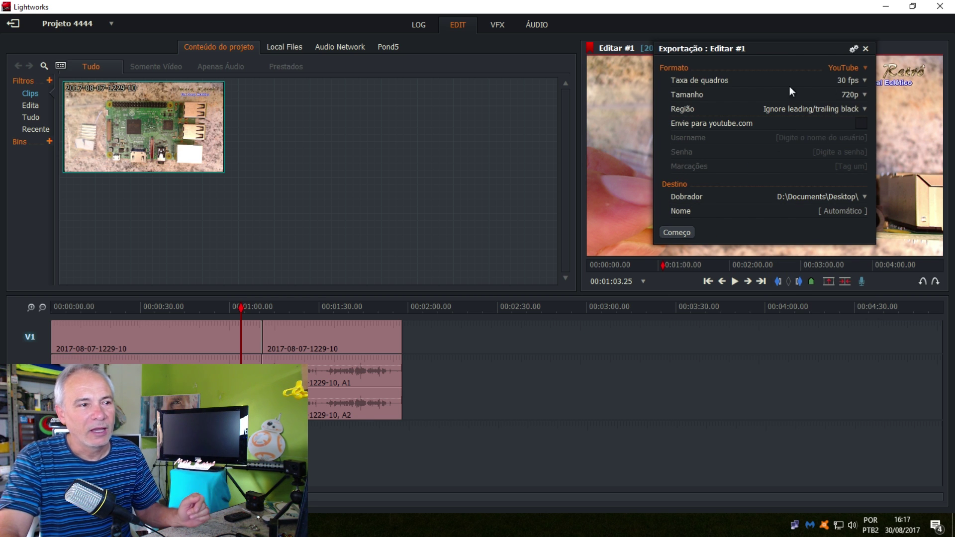
{"action": "left_click", "coordinate": [866, 95]}
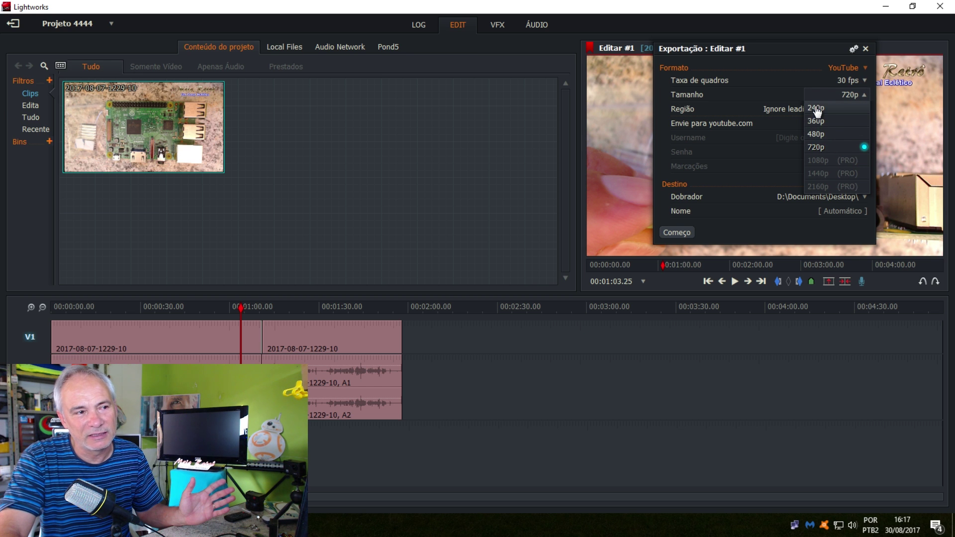
{"action": "left_click", "coordinate": [821, 147]}
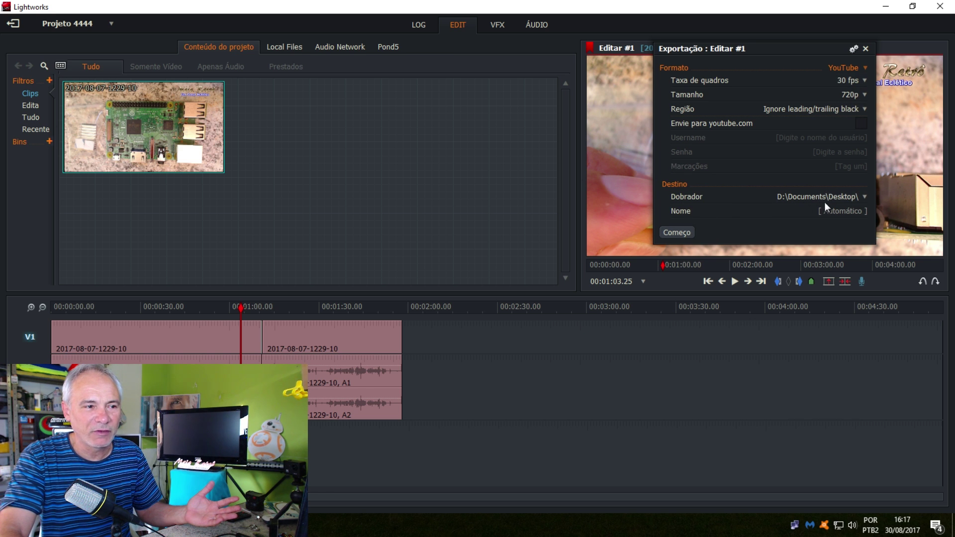
{"action": "left_click", "coordinate": [842, 213]}
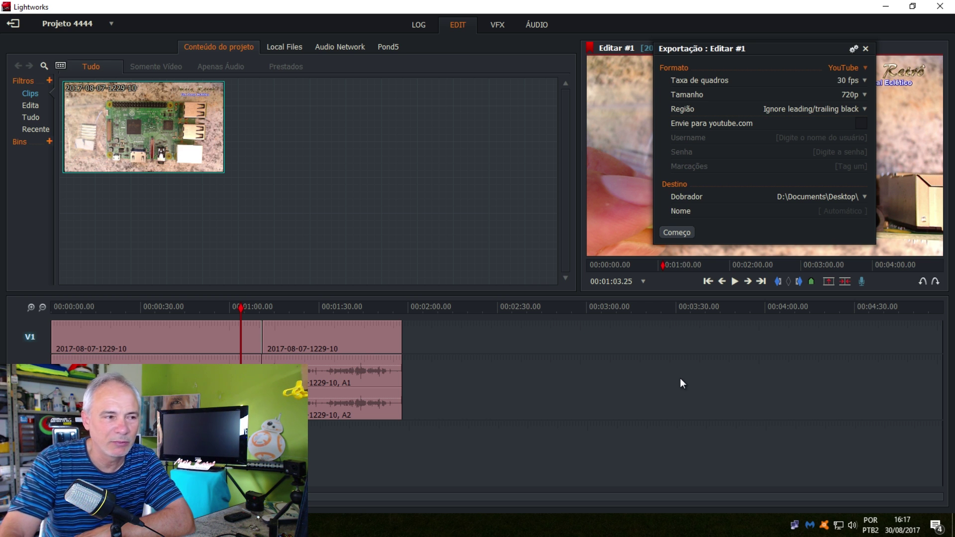
{"action": "left_click", "coordinate": [318, 161]}
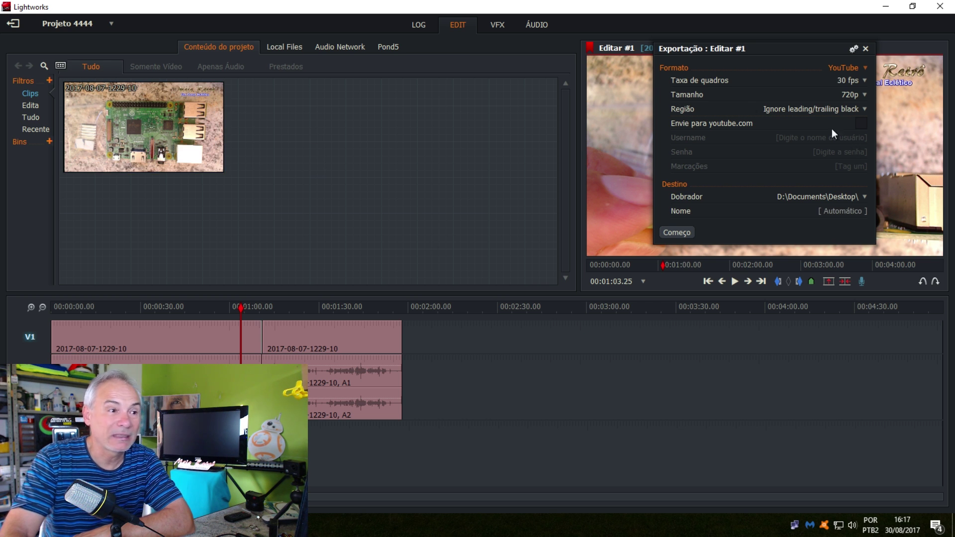